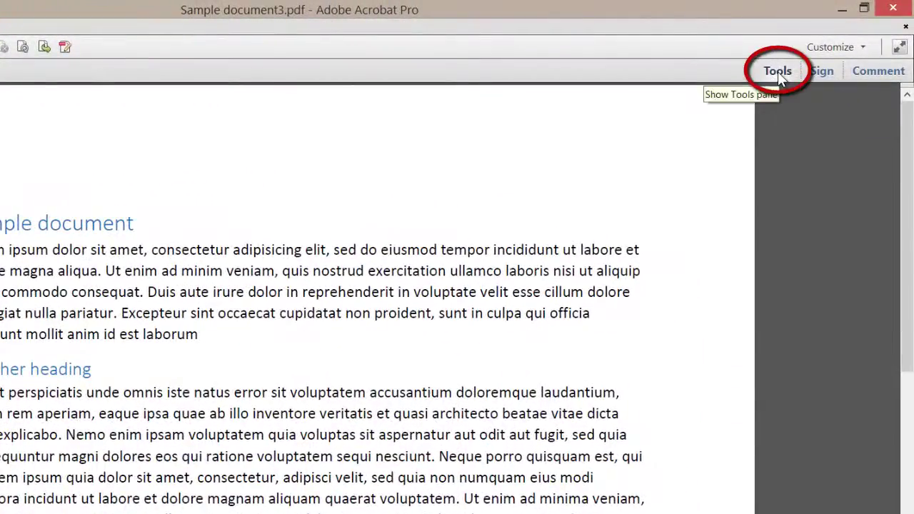
Start the Action Wizard's Make Accessible action and enter 'Example' as the document title
{"action": "left_click", "coordinate": [777, 71]}
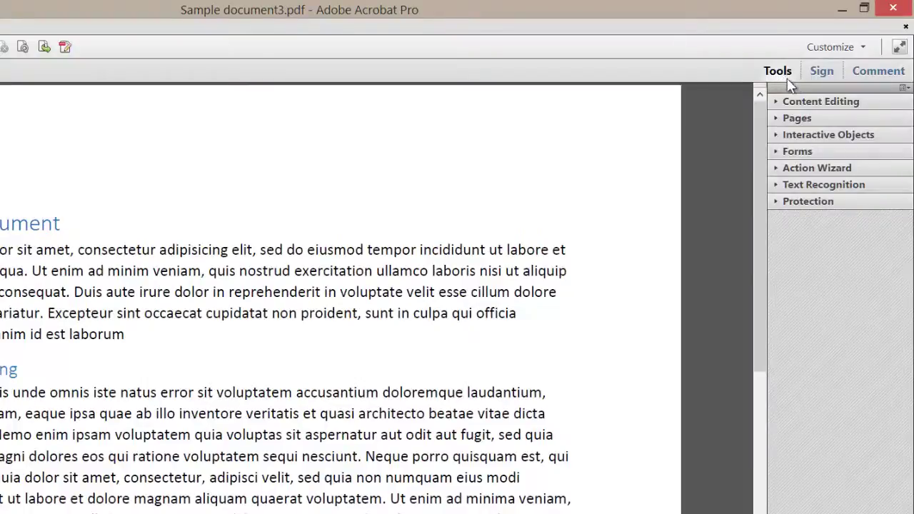
{"action": "left_click", "coordinate": [884, 170]}
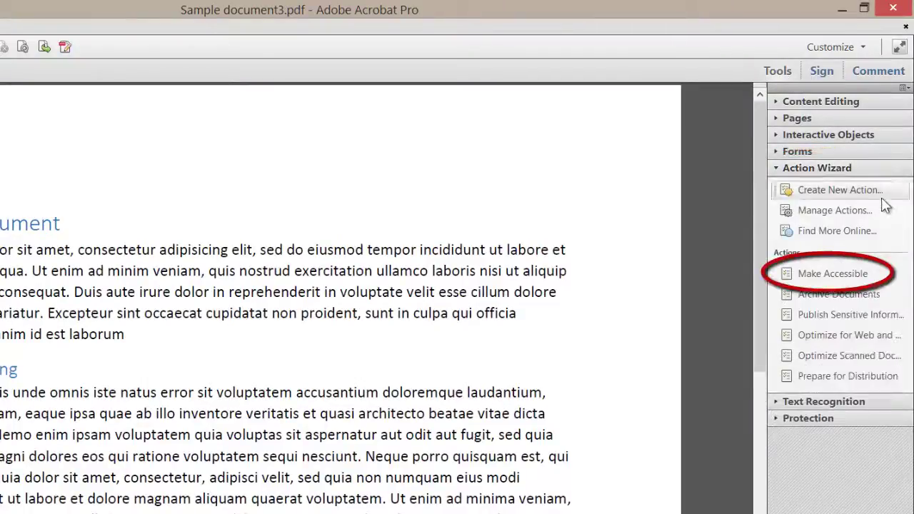
{"action": "left_click", "coordinate": [874, 274]}
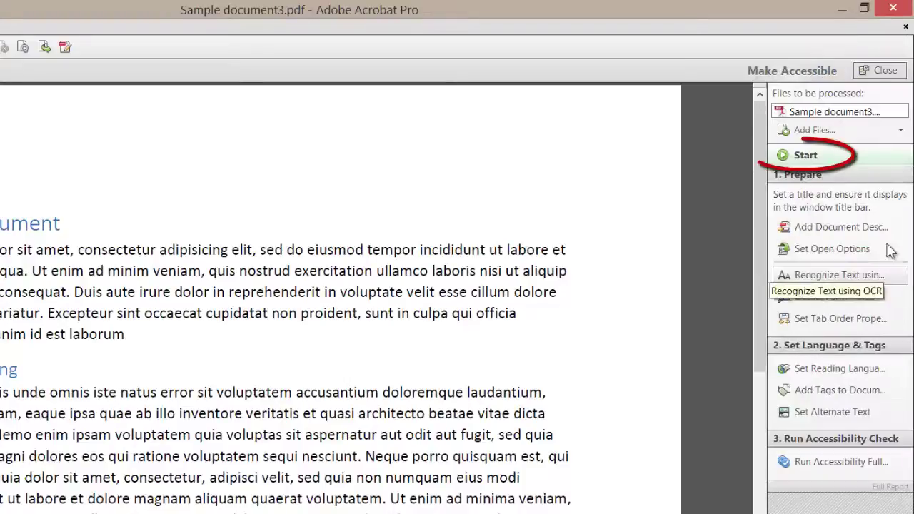
{"action": "left_click", "coordinate": [882, 157]}
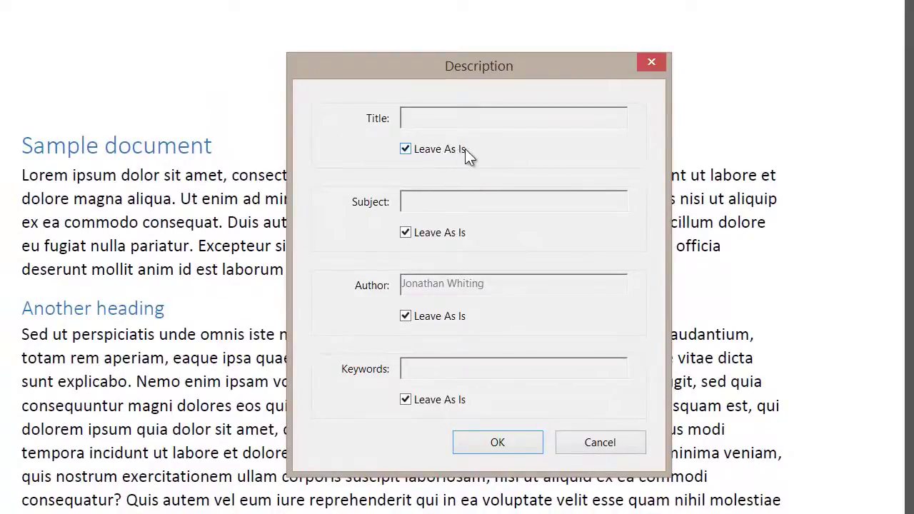
{"action": "left_click", "coordinate": [405, 149]}
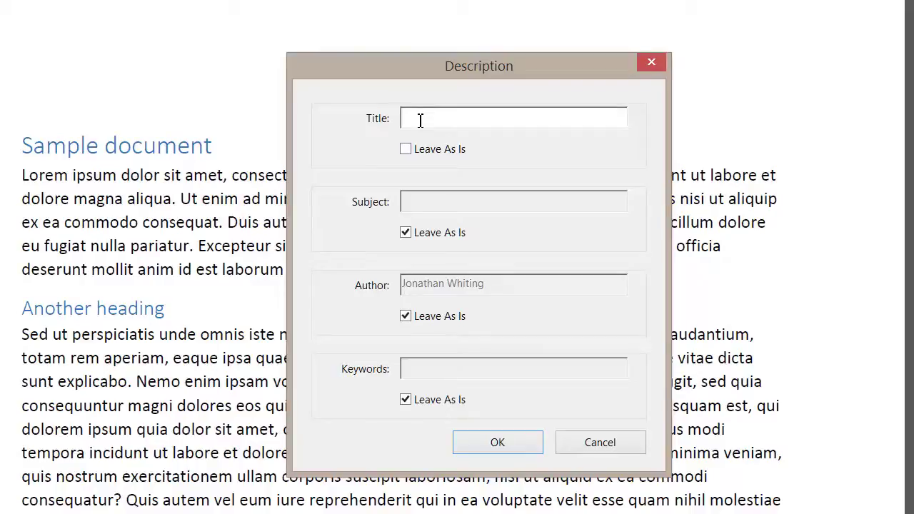
{"action": "type", "text": "Example"}
Confirm the 'Example' title, accept default OCR settings, skip form detection, and keep English
{"action": "left_click", "coordinate": [519, 446]}
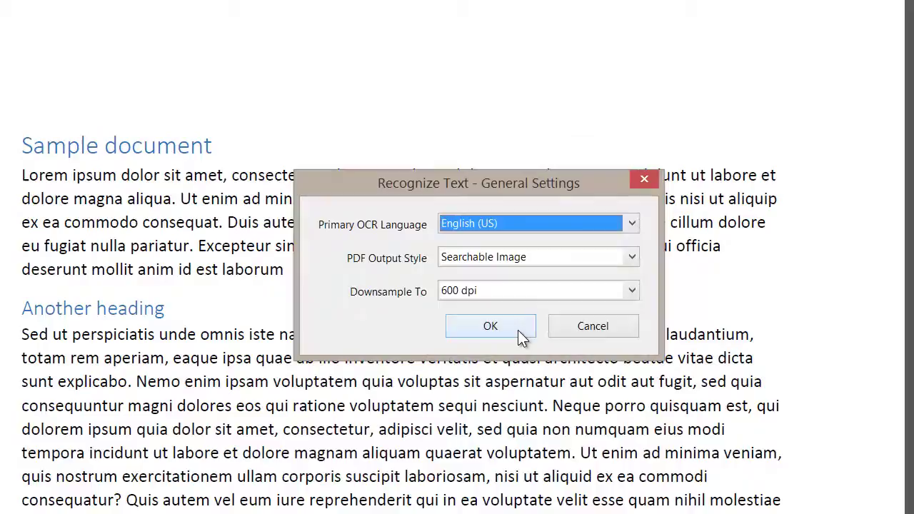
{"action": "left_click", "coordinate": [517, 330]}
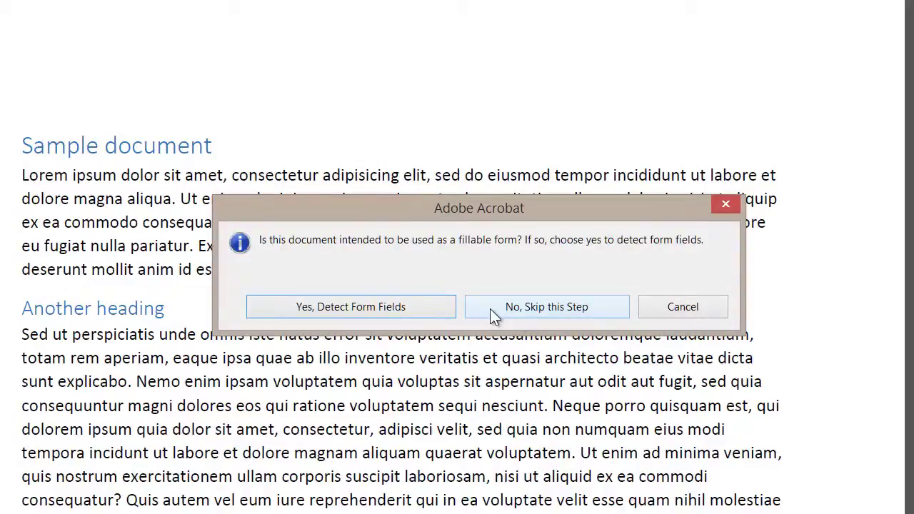
{"action": "left_click", "coordinate": [491, 310]}
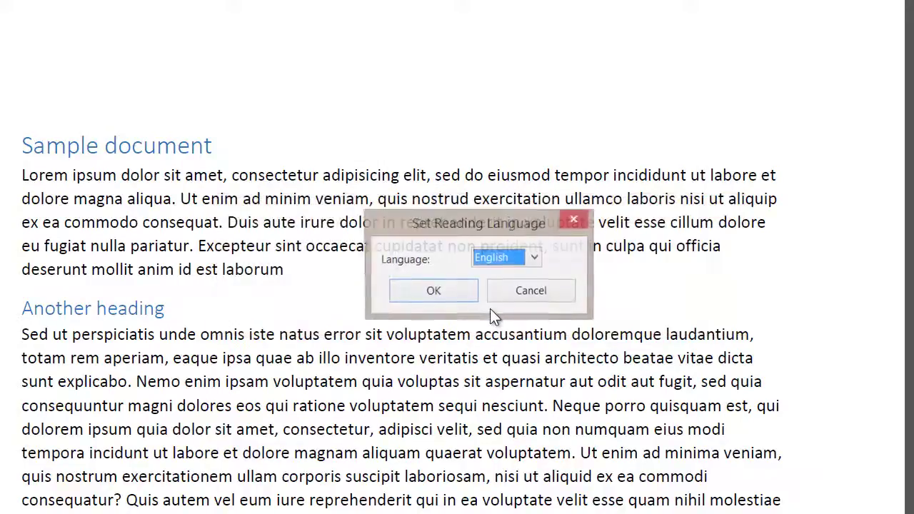
{"action": "left_click", "coordinate": [457, 296]}
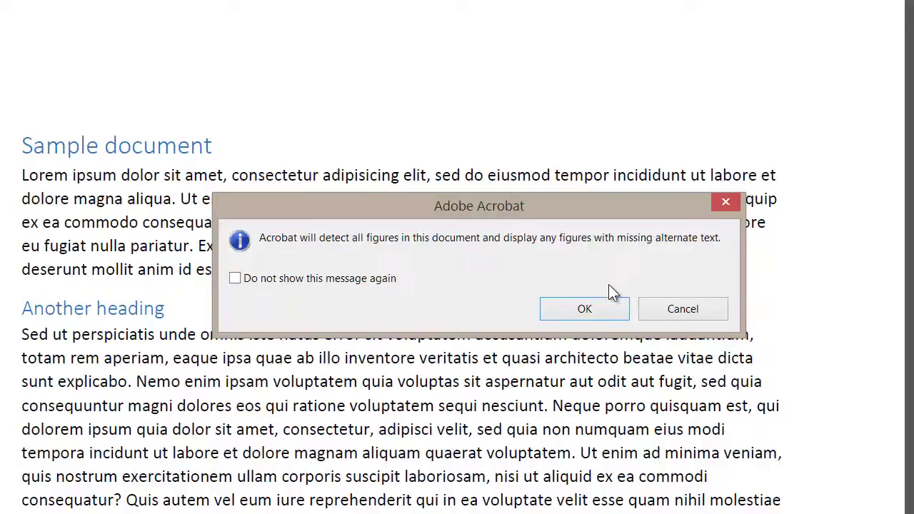
Give the Adobe logo image the alternate text 'Adobe' and save it
{"action": "left_click", "coordinate": [606, 312]}
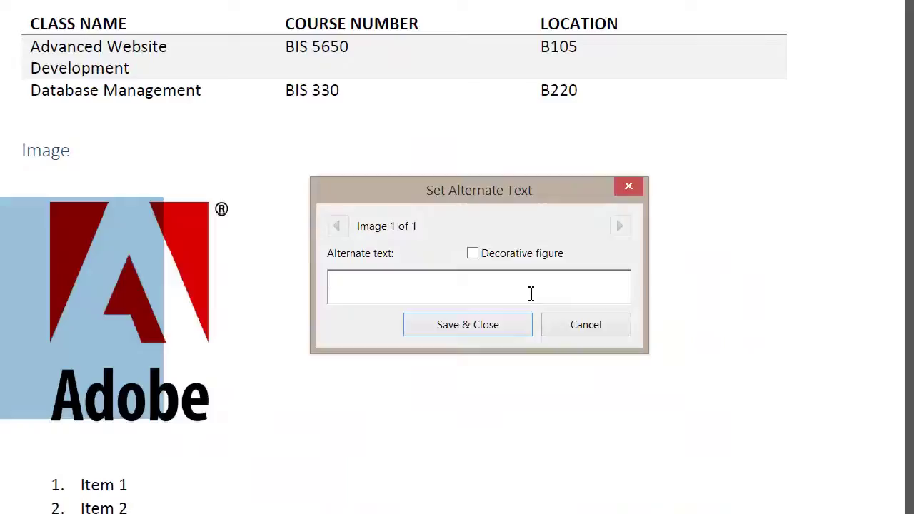
{"action": "type", "text": "Adob"}
{"action": "type", "text": "e"}
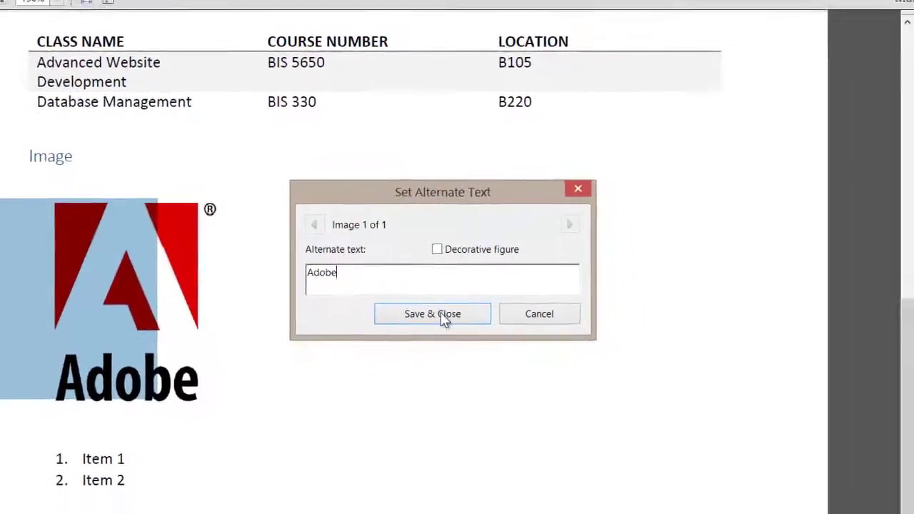
{"action": "left_click", "coordinate": [442, 318]}
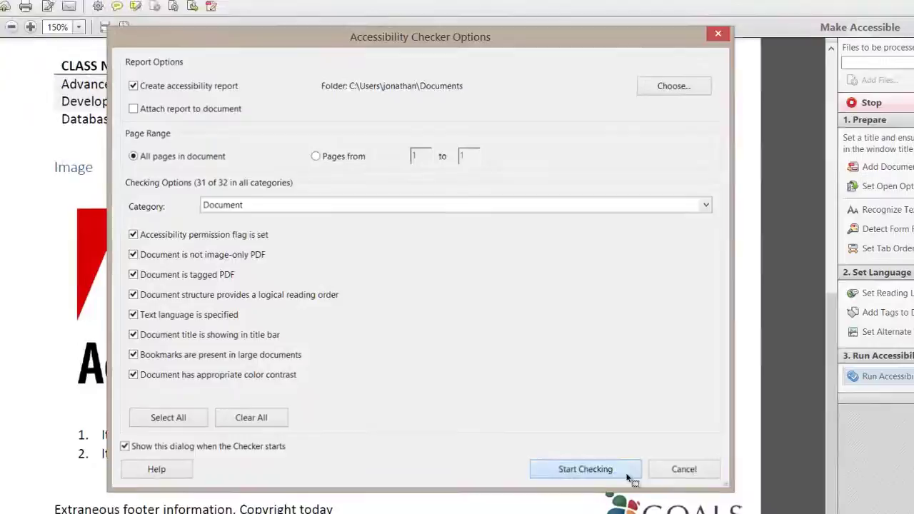
Run the accessibility check, then close its results and the Make Accessible panel
{"action": "left_click", "coordinate": [628, 474]}
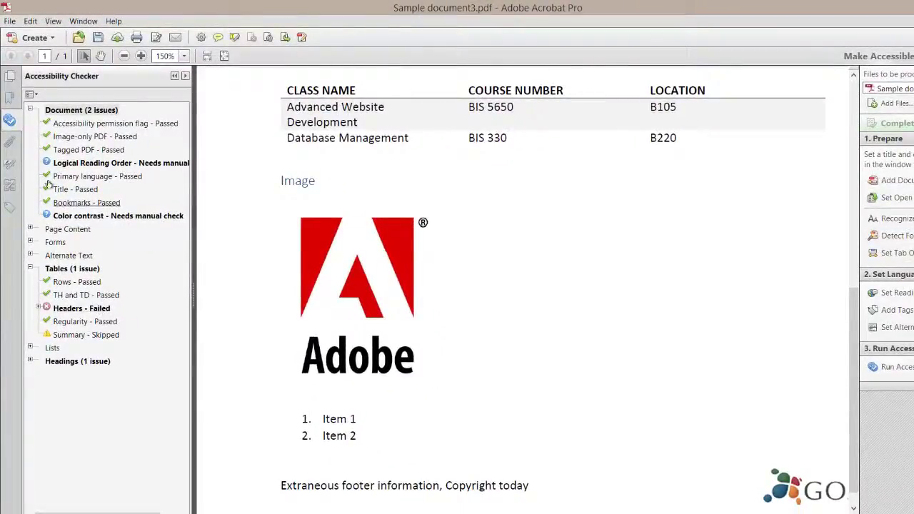
{"action": "left_click", "coordinate": [9, 122]}
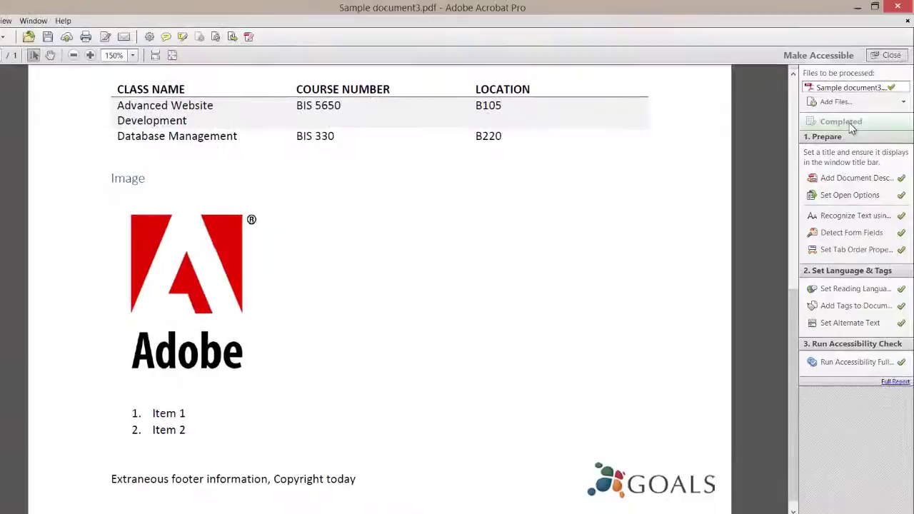
{"action": "left_click", "coordinate": [891, 57]}
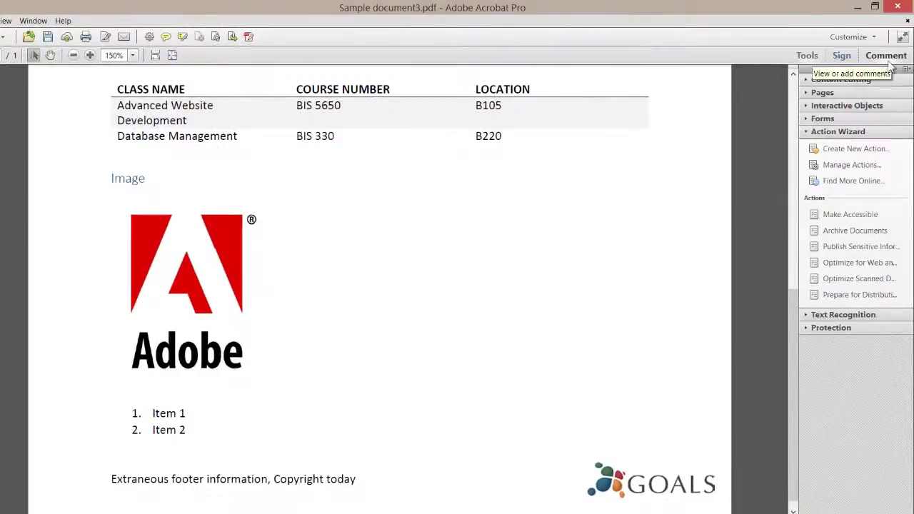
Collapse Action Wizard, add the Accessibility tool set, and launch Touch Up Reading Order
{"action": "left_click", "coordinate": [833, 132]}
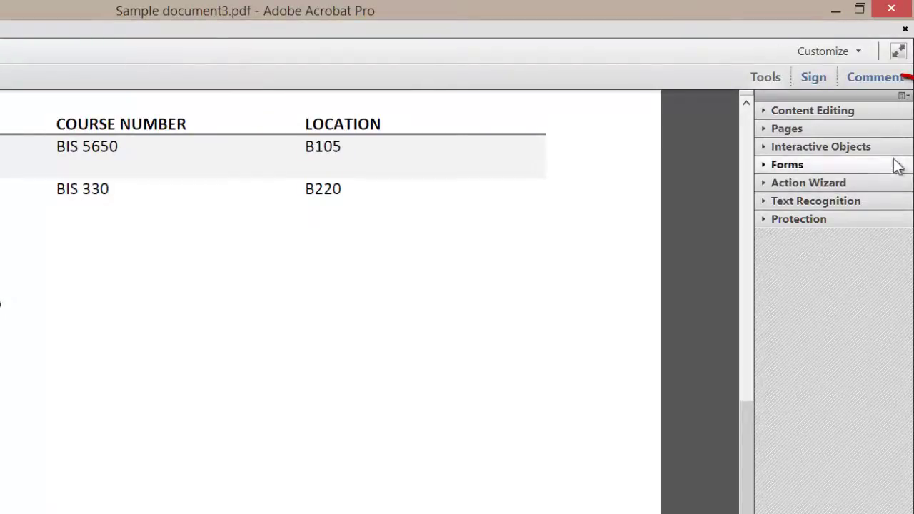
{"action": "left_click", "coordinate": [904, 97]}
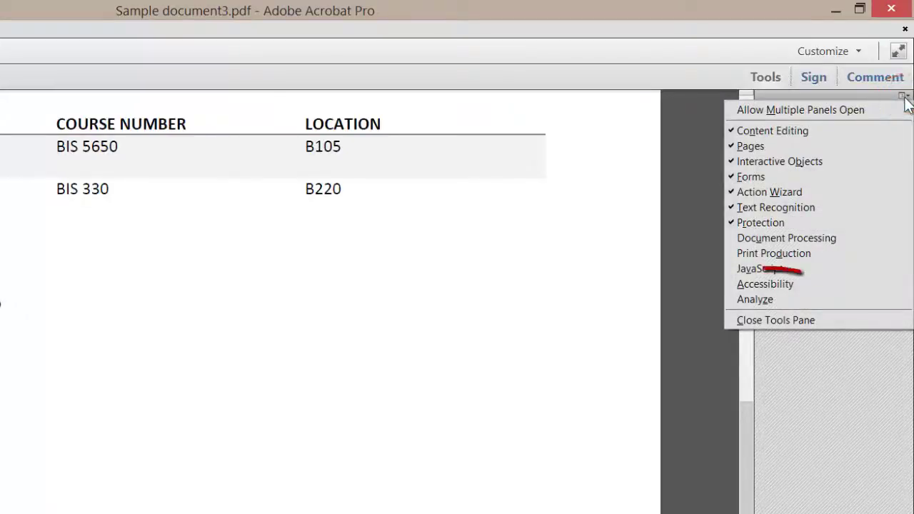
{"action": "left_click", "coordinate": [870, 283]}
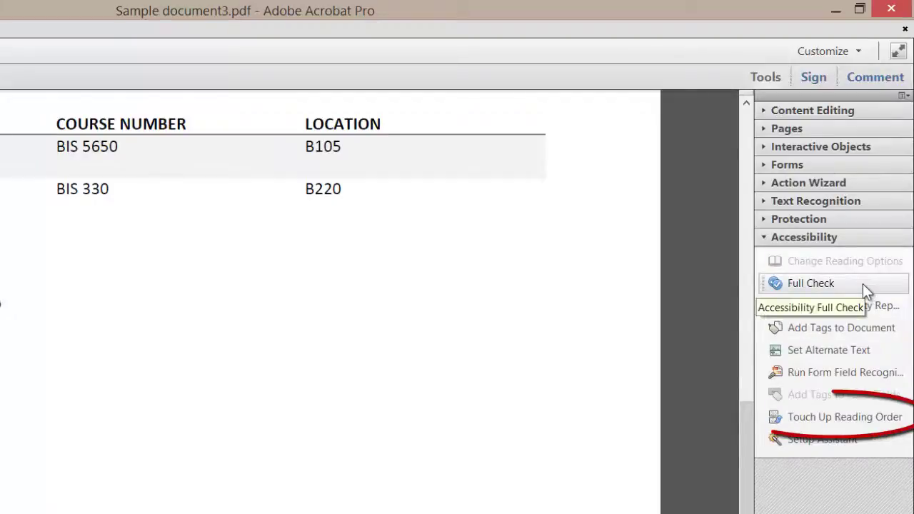
{"action": "left_click", "coordinate": [900, 418]}
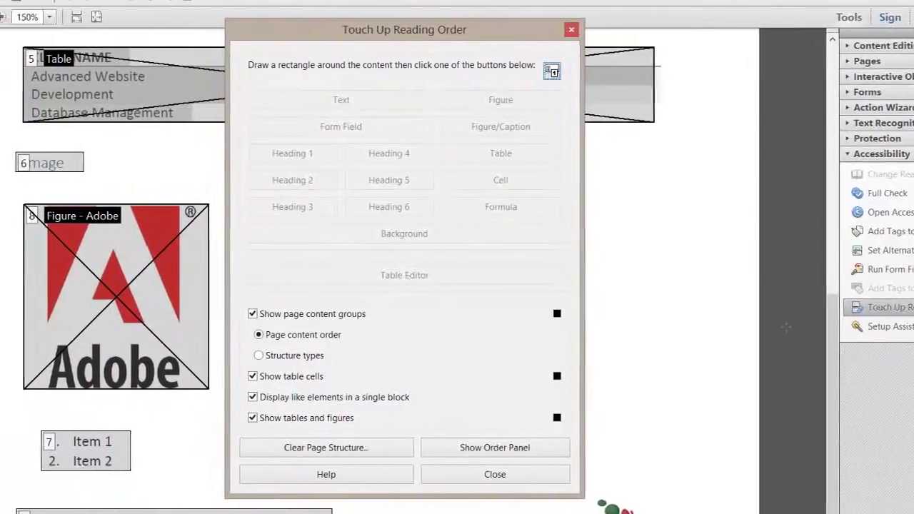
Scroll to the page top and label reading-order regions by structure type
{"action": "left_click", "coordinate": [860, 337]}
{"action": "mouse_move", "coordinate": [861, 337]}
{"action": "left_mouse_down"}
{"action": "mouse_move", "coordinate": [888, 120]}
{"action": "mouse_move", "coordinate": [845, 60]}
{"action": "left_mouse_up"}
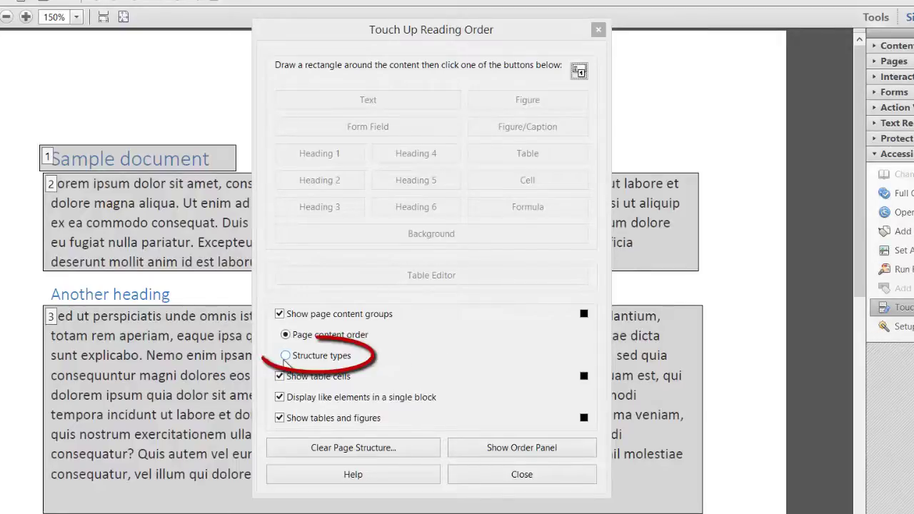
{"action": "left_click", "coordinate": [285, 356]}
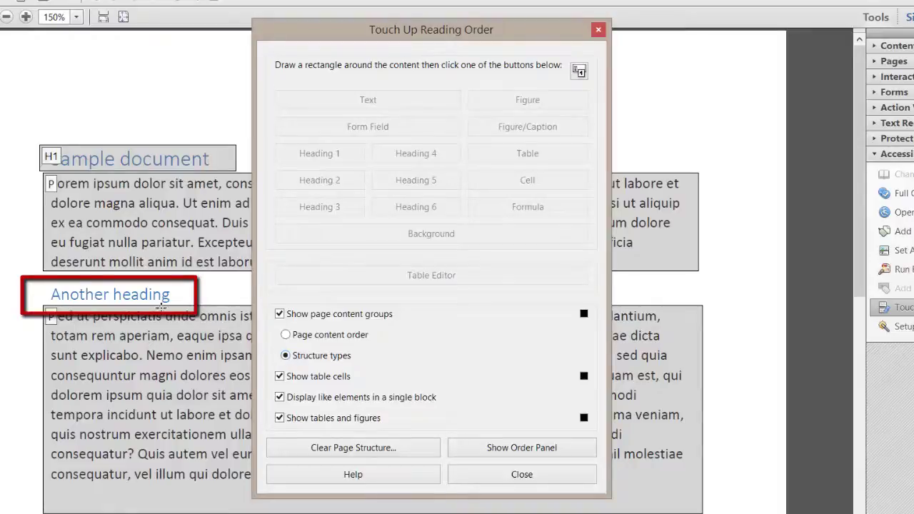
Retag 'Another heading' as a Heading 2
{"action": "left_click", "coordinate": [40, 281]}
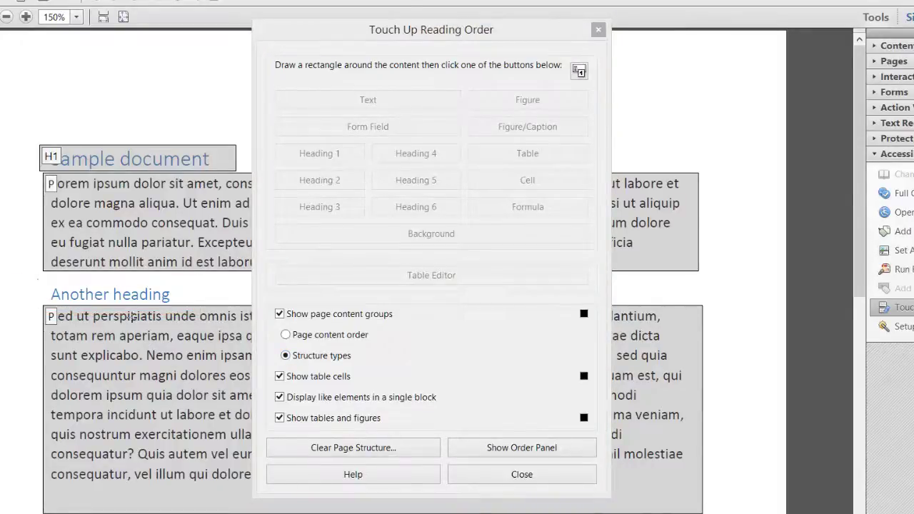
{"action": "left_click_drag", "start_coordinate": [186, 316], "coordinate": [188, 316]}
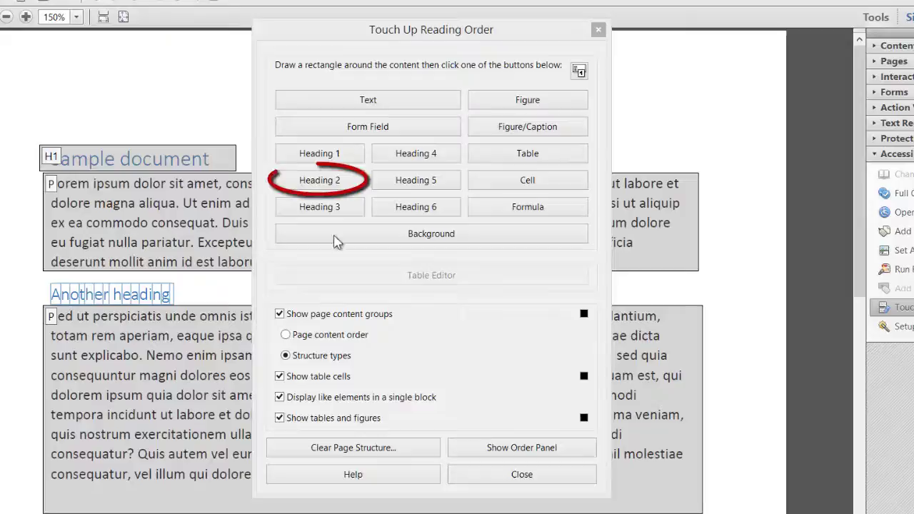
{"action": "left_click", "coordinate": [359, 185]}
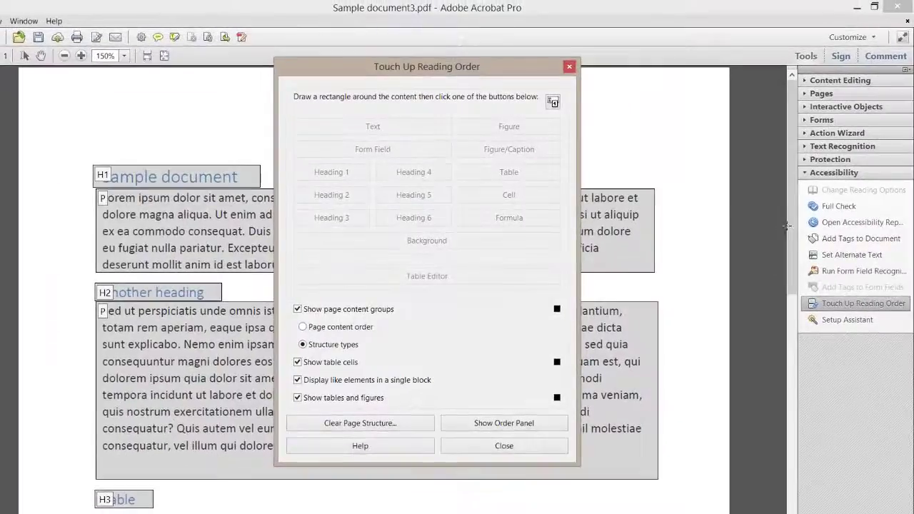
Change the 'Table' section heading from H3 to Heading 2
{"action": "left_click_drag", "start_coordinate": [789, 224], "coordinate": [791, 261]}
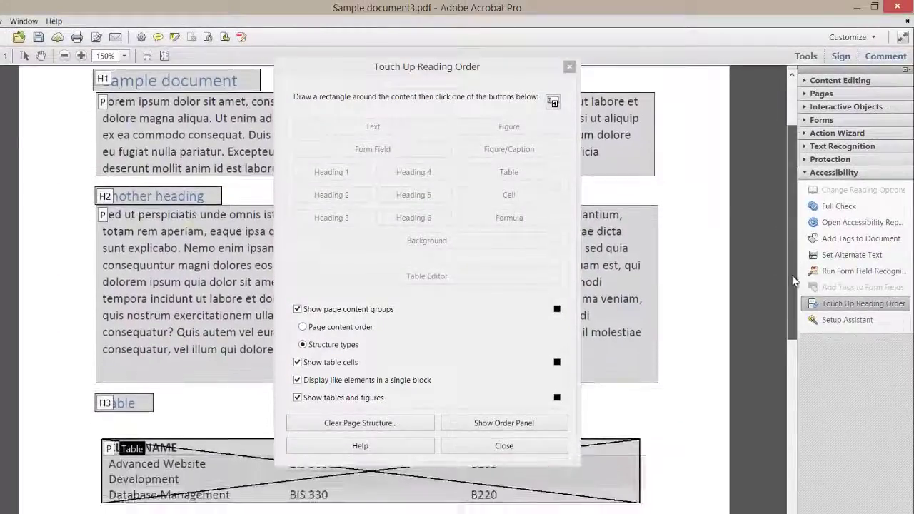
{"action": "left_click_drag", "start_coordinate": [792, 275], "coordinate": [793, 318]}
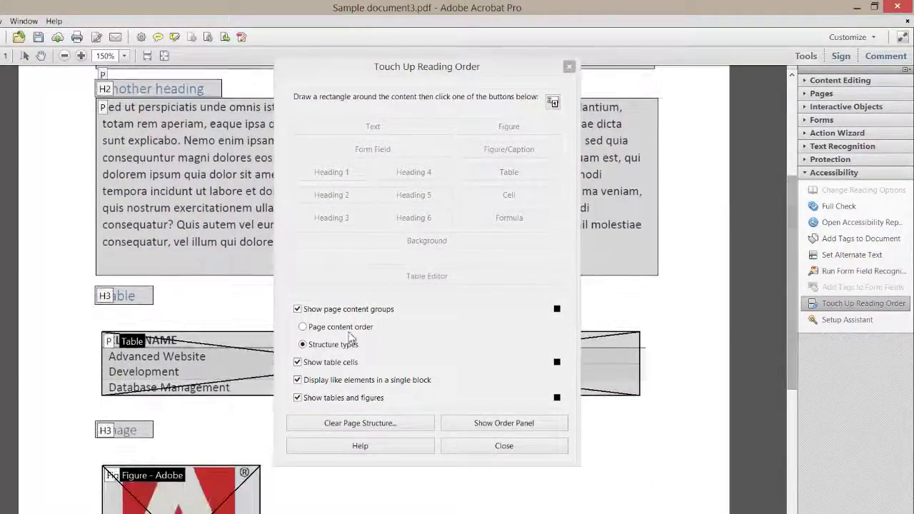
{"action": "left_click", "coordinate": [106, 299]}
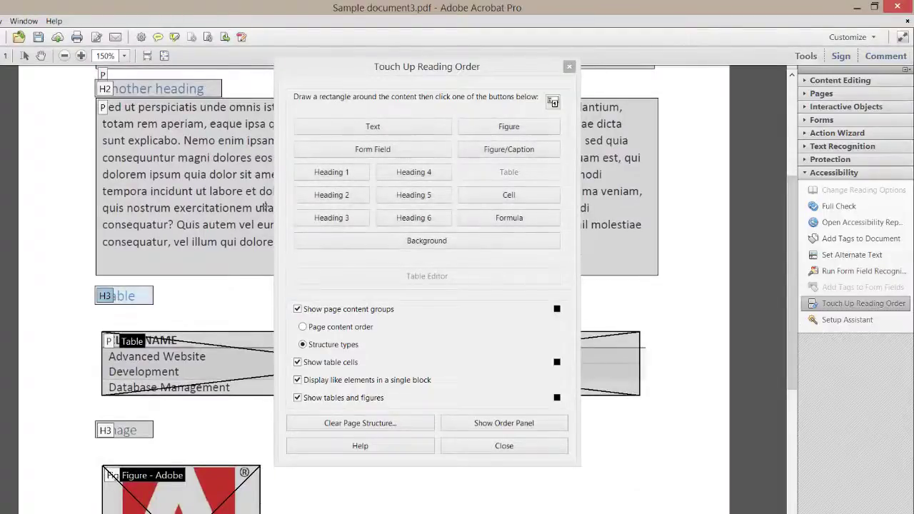
{"action": "left_click", "coordinate": [318, 194]}
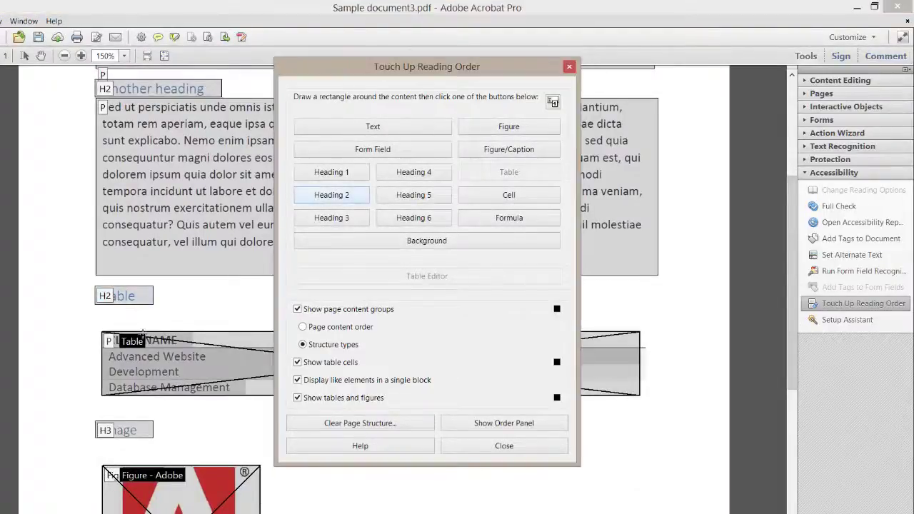
{"action": "left_click", "coordinate": [108, 344]}
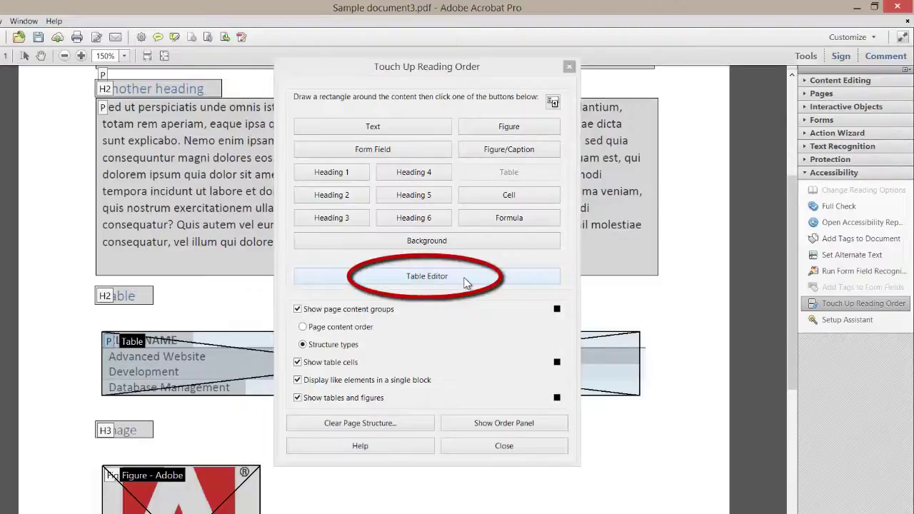
In Table Editor, make the top-row cells Header Cells with Column scope
{"action": "left_click", "coordinate": [463, 278]}
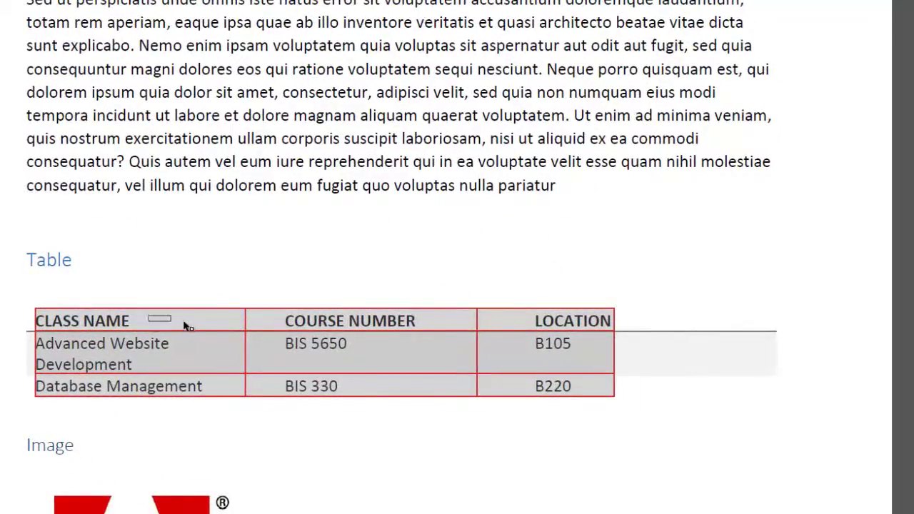
{"action": "left_click_drag", "start_coordinate": [151, 322], "coordinate": [330, 322]}
{"action": "left_click_drag", "start_coordinate": [426, 325], "coordinate": [556, 330]}
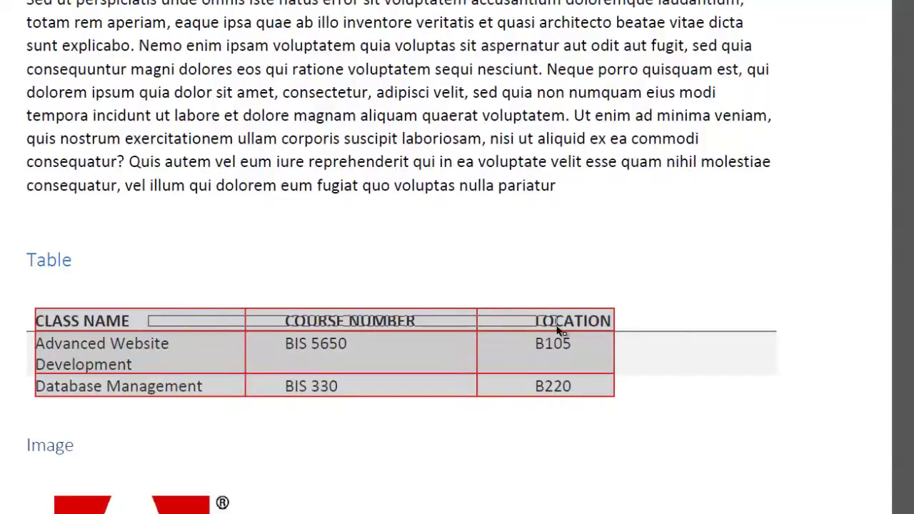
{"action": "left_click_drag", "start_coordinate": [557, 328], "coordinate": [554, 323]}
{"action": "right_click", "coordinate": [555, 323]}
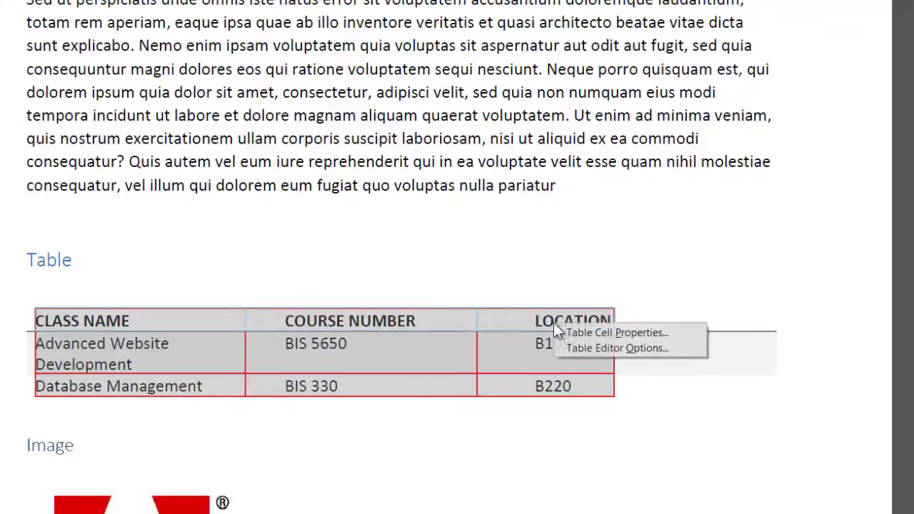
{"action": "left_click", "coordinate": [641, 334]}
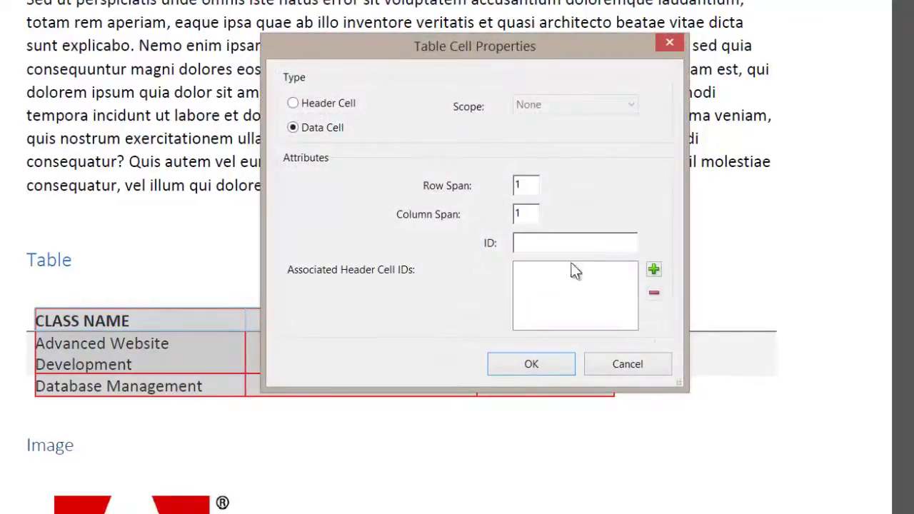
{"action": "left_click", "coordinate": [341, 105]}
{"action": "left_click", "coordinate": [550, 106]}
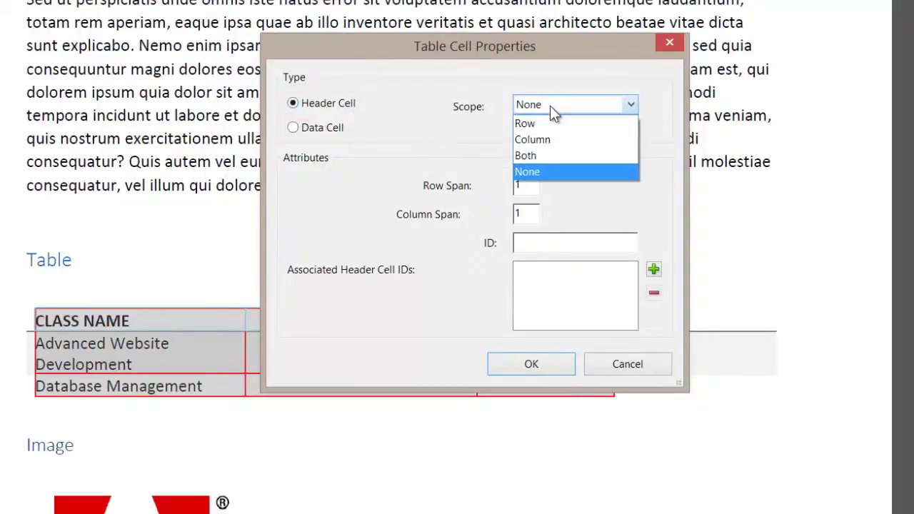
{"action": "left_click", "coordinate": [556, 143]}
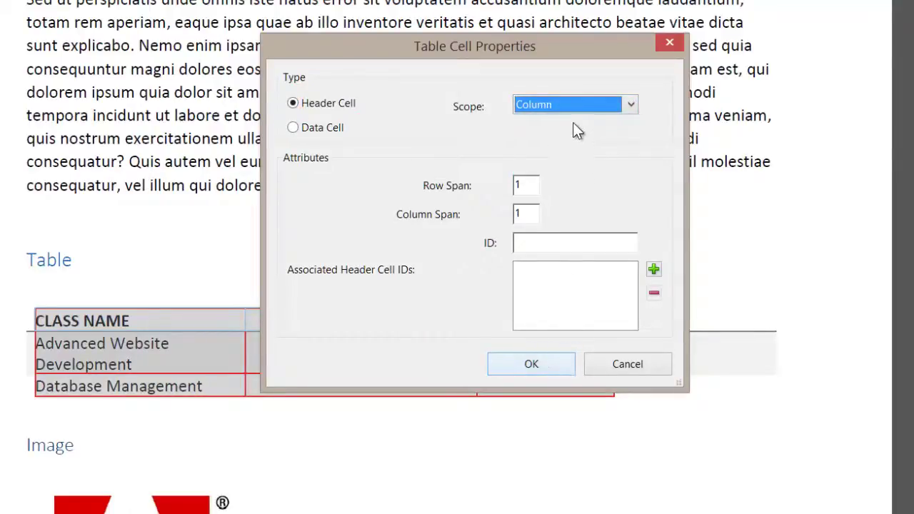
{"action": "left_click", "coordinate": [554, 360]}
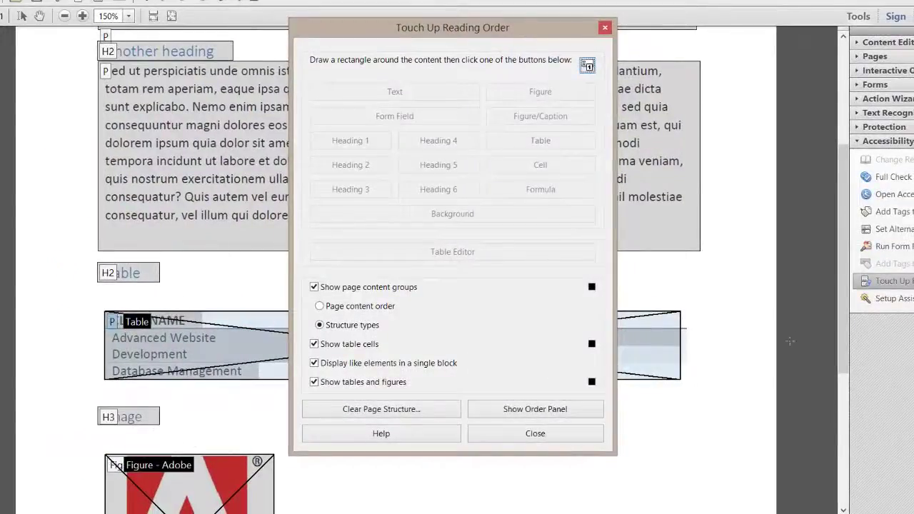
Mark the 'Extraneous footer information, Copyright' line as Background
{"action": "left_click_drag", "start_coordinate": [838, 316], "coordinate": [857, 459]}
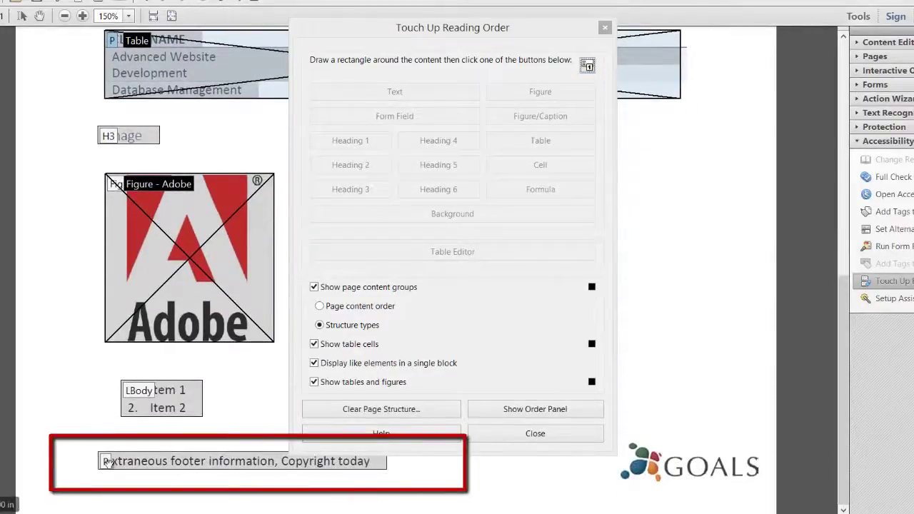
{"action": "left_click", "coordinate": [105, 462]}
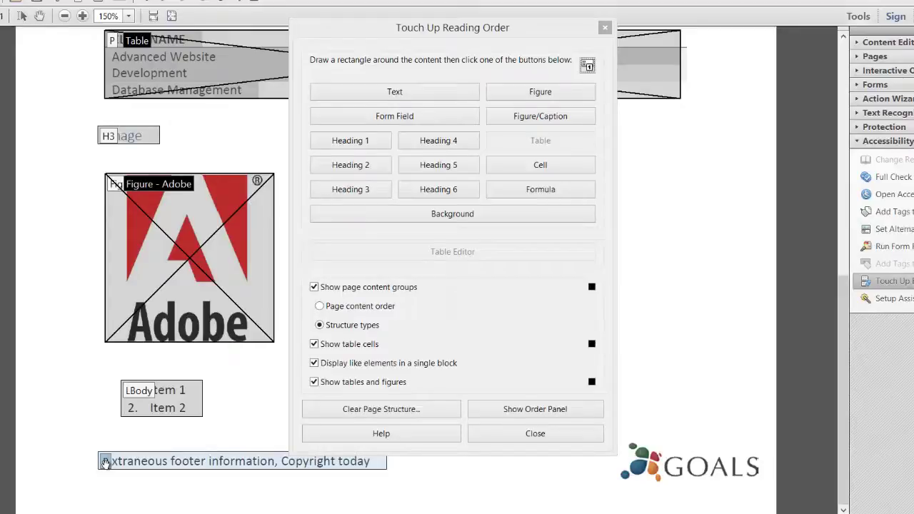
{"action": "left_click", "coordinate": [418, 216]}
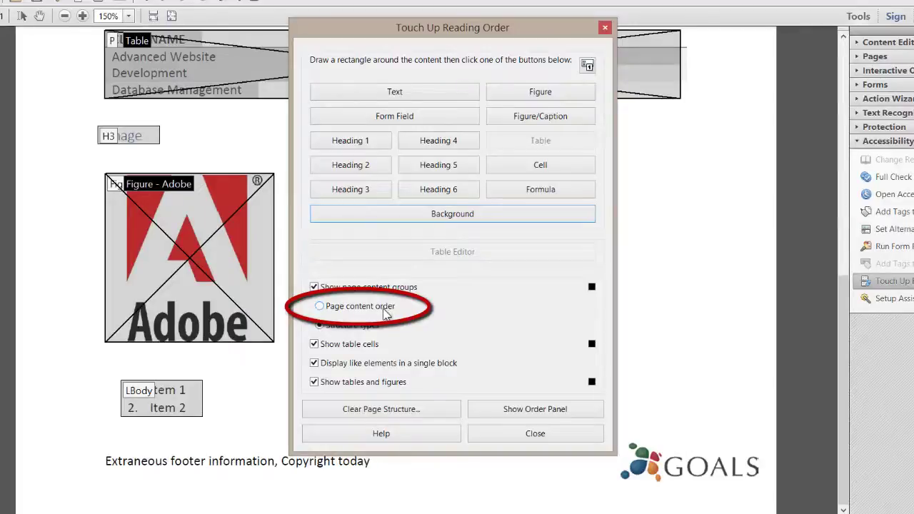
In the Order panel, drag 'Another heading' above paragraph [3]
{"action": "left_click", "coordinate": [384, 311]}
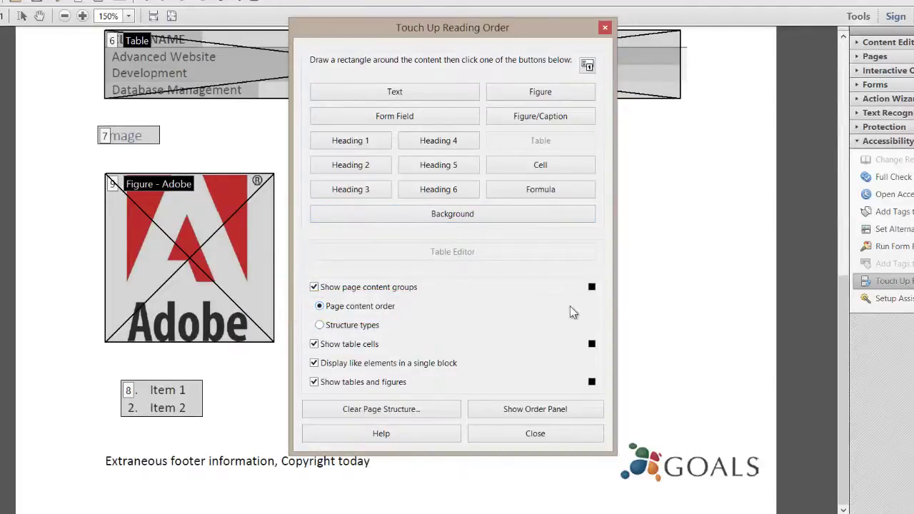
{"action": "left_click_drag", "start_coordinate": [842, 318], "coordinate": [838, 43]}
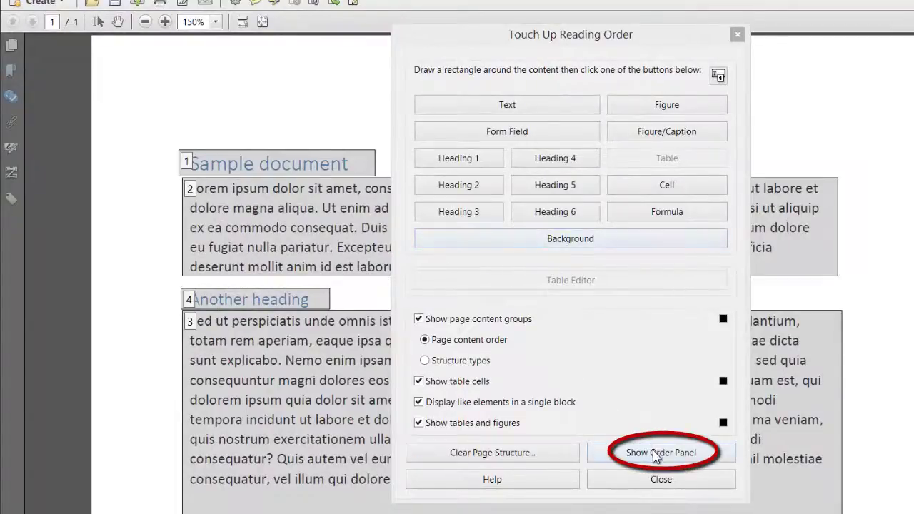
{"action": "left_click", "coordinate": [710, 463]}
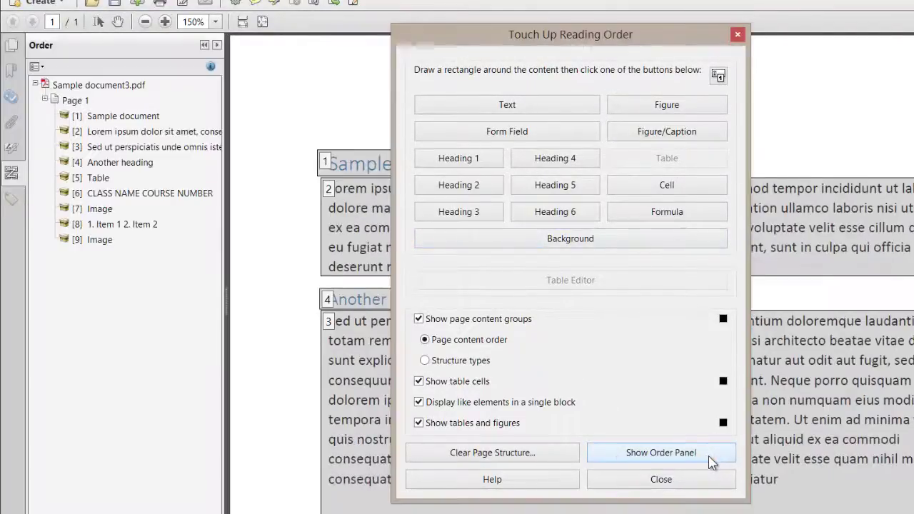
{"action": "left_click", "coordinate": [128, 163]}
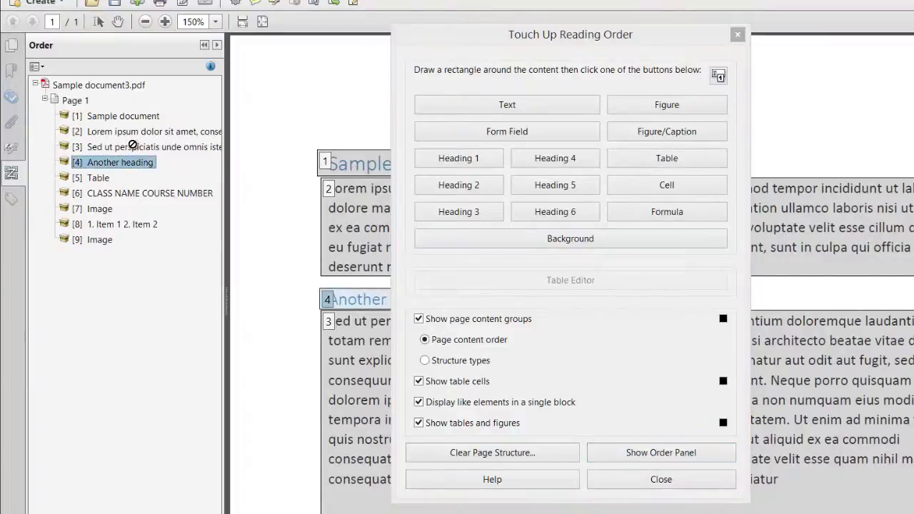
{"action": "left_click_drag", "start_coordinate": [134, 139], "coordinate": [135, 142]}
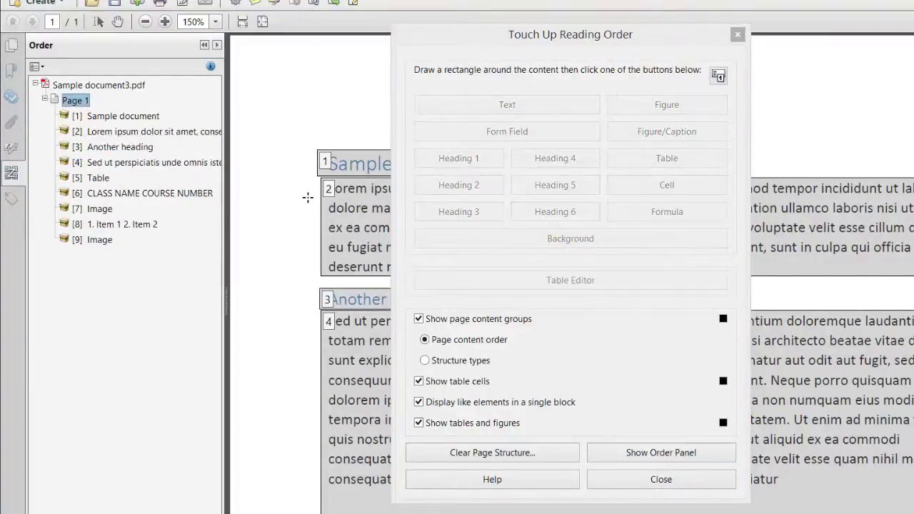